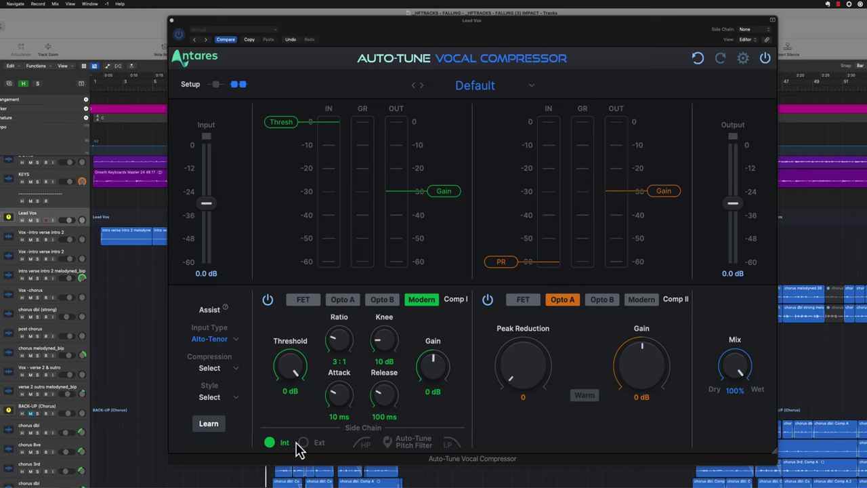
# In Assist, keep the Alto-Tenor input and pick Controlled compression with the Warm & Full style.
pyautogui.click(211, 340)
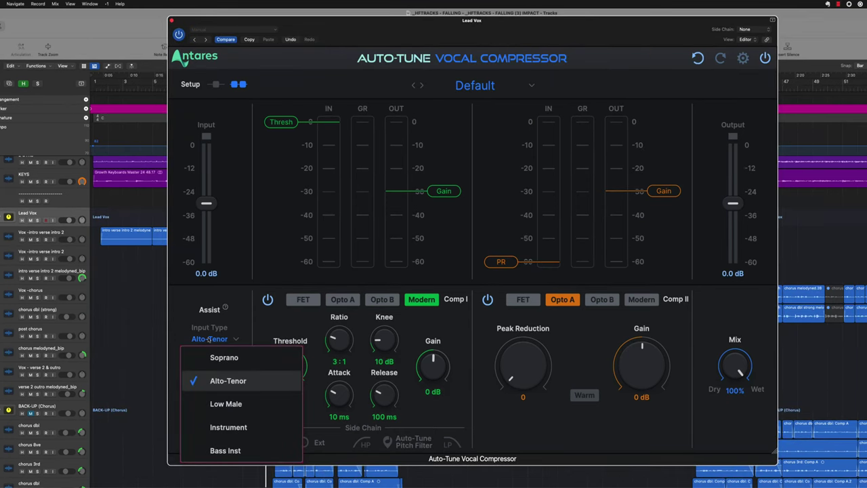
pyautogui.click(205, 380)
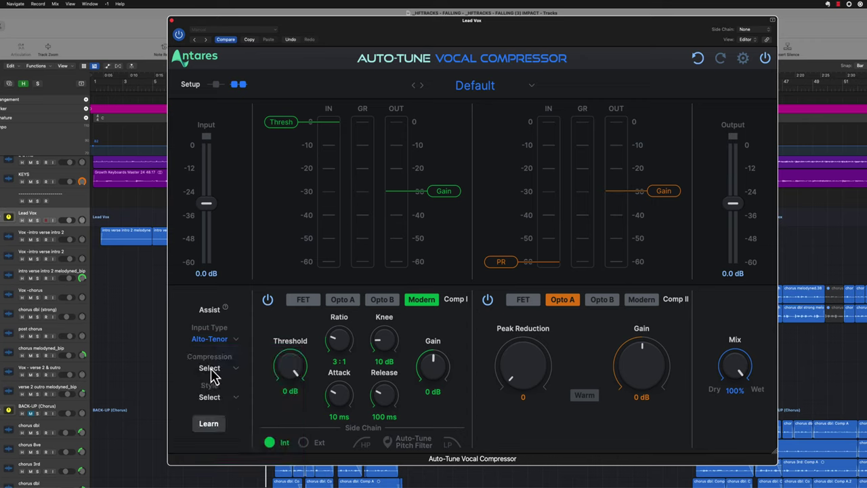
pyautogui.click(209, 370)
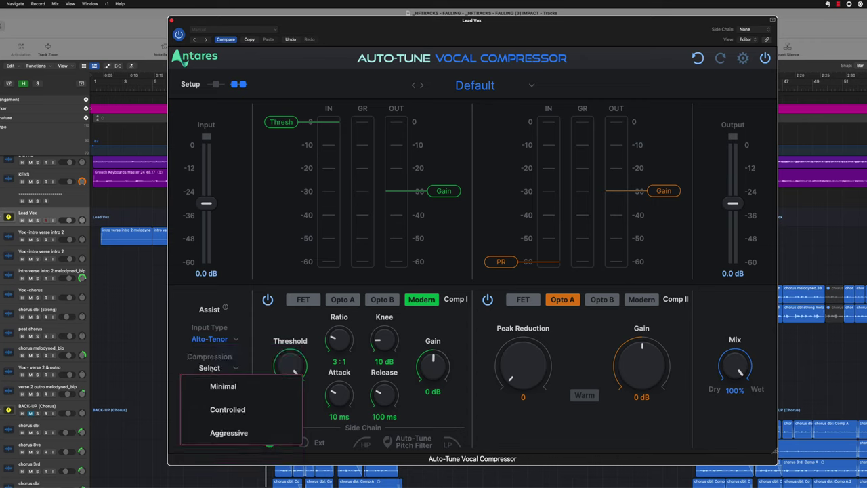
pyautogui.click(224, 419)
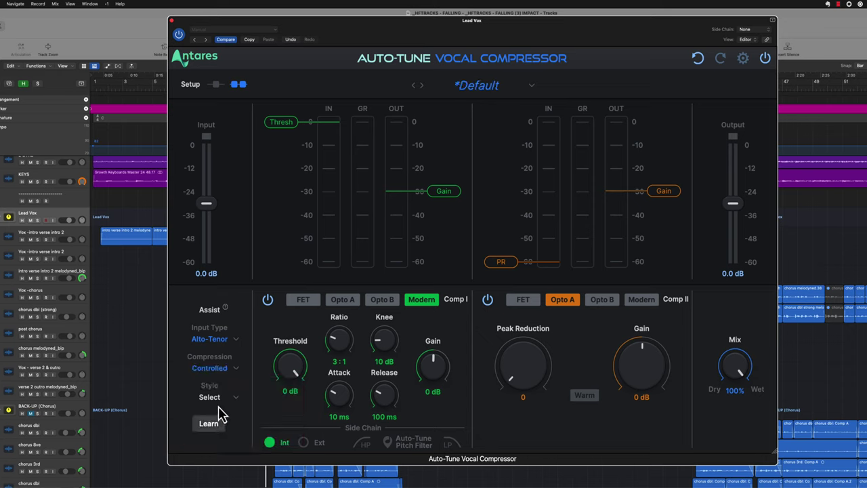
pyautogui.click(217, 401)
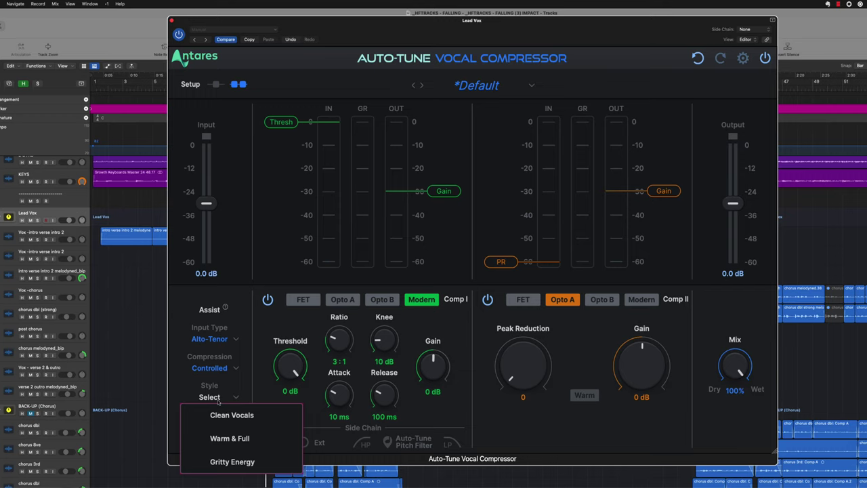
pyautogui.click(238, 446)
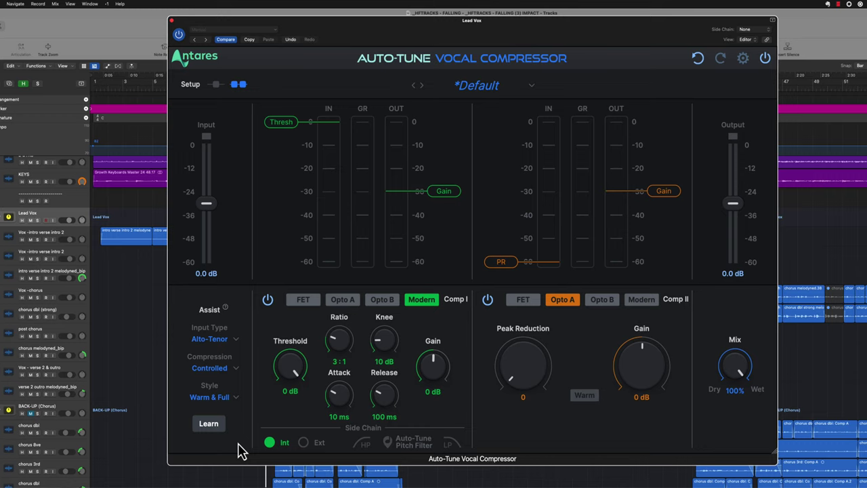
# Let Assist learn the vocal and apply Comp I FET with Warm, Comp II Opto A, 41 peak reduction.
pyautogui.click(207, 424)
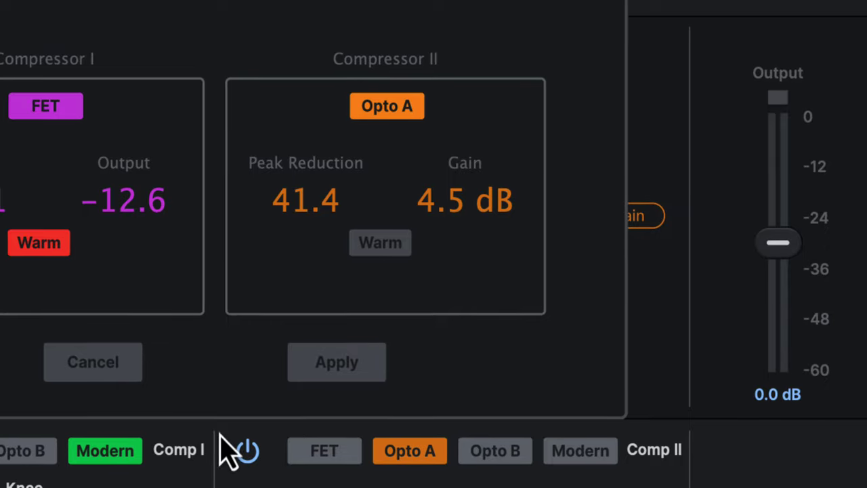
pyautogui.click(329, 369)
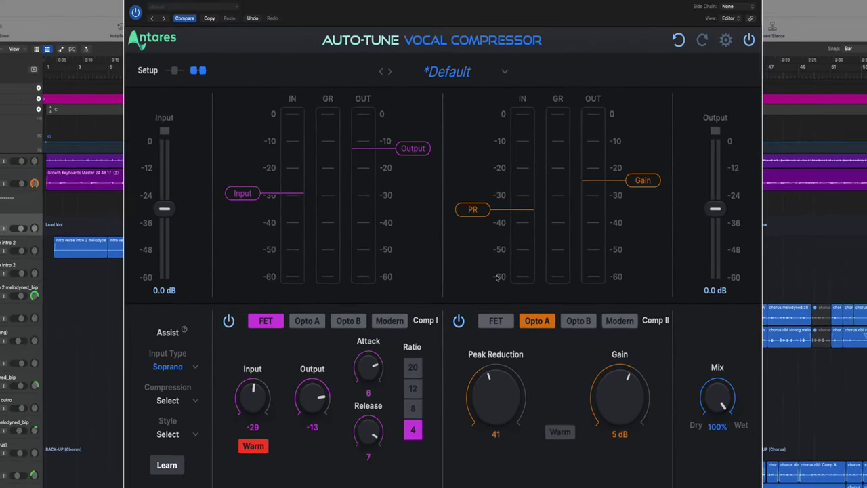
pyautogui.press('space')
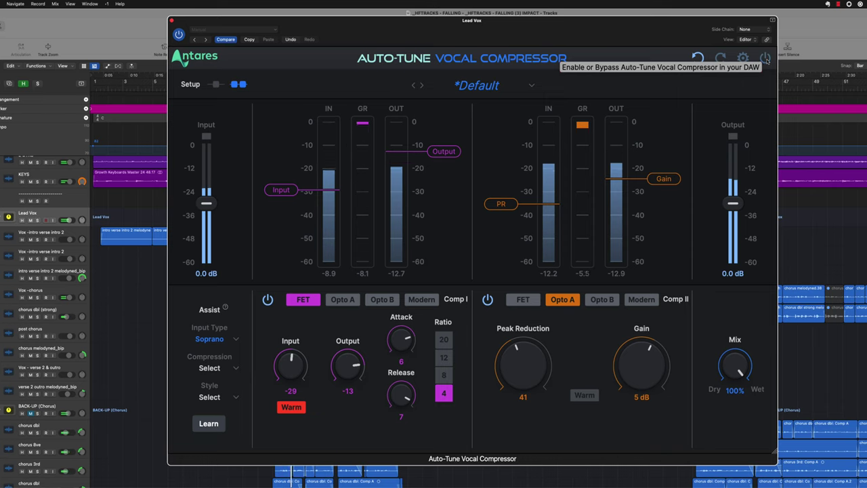
pyautogui.click(766, 59)
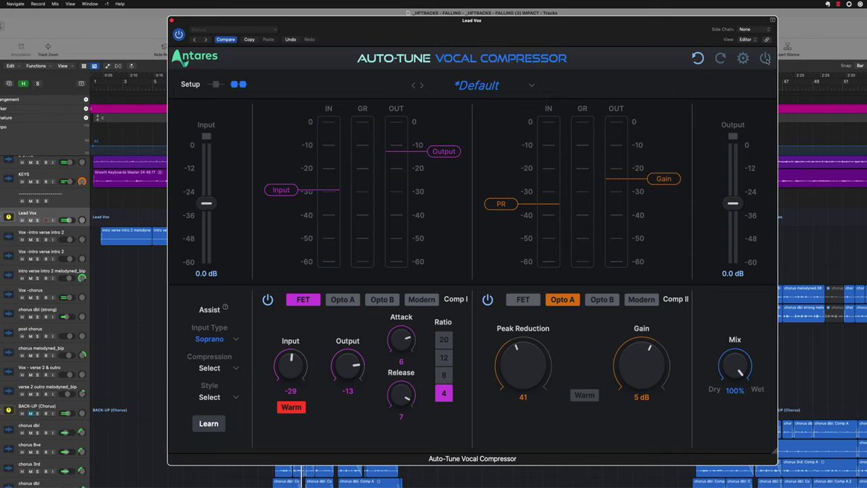
pyautogui.click(766, 59)
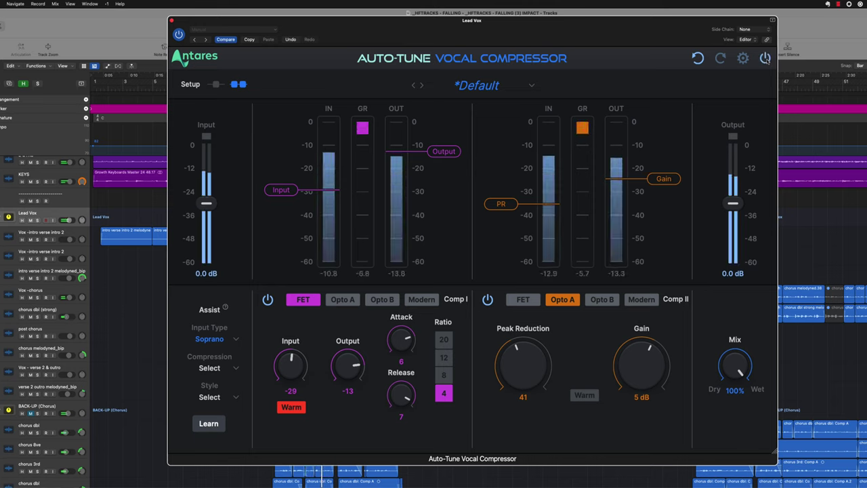
pyautogui.press('space')
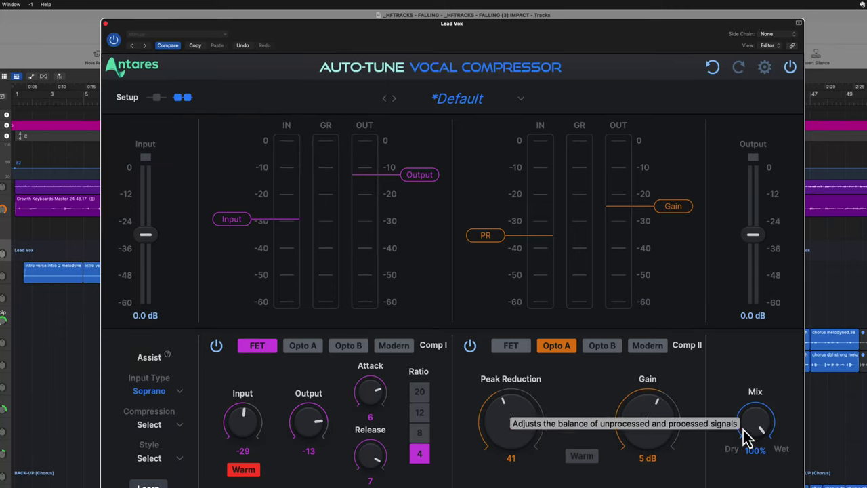
# Lower the Mix to 76% wet and briefly bypass the compressor to compare.
pyautogui.moveTo(758, 427); pyautogui.dragTo(752, 468)
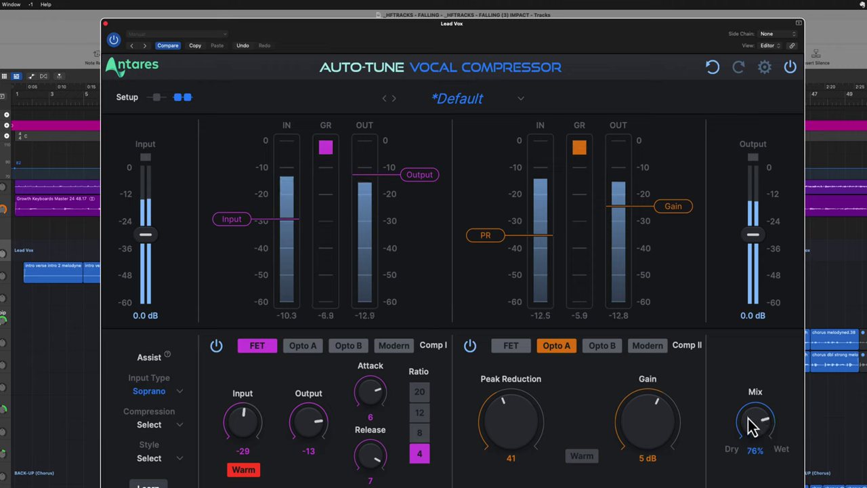
pyautogui.click(791, 67)
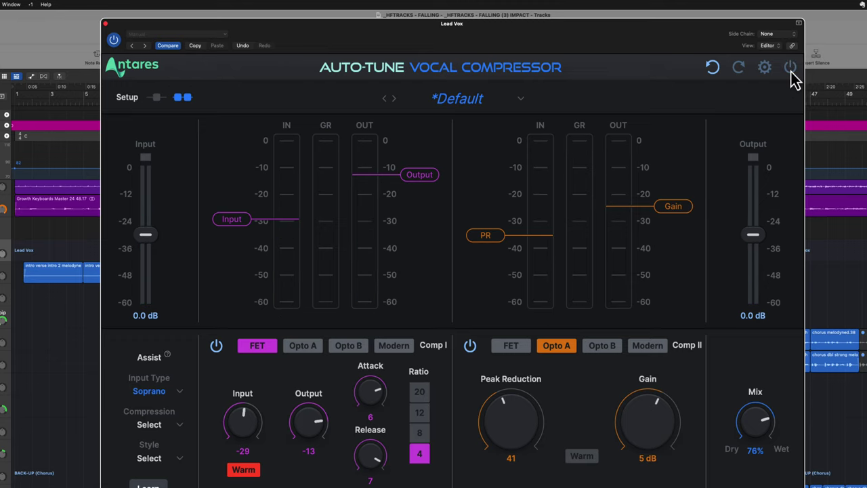
pyautogui.click(791, 68)
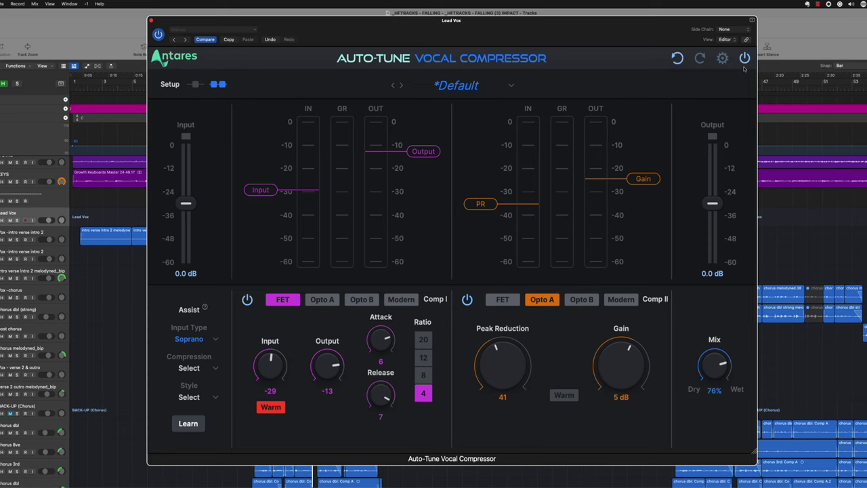
# Keep the Soprano input and choose Aggressive compression with the Clean Vocals style.
pyautogui.click(195, 339)
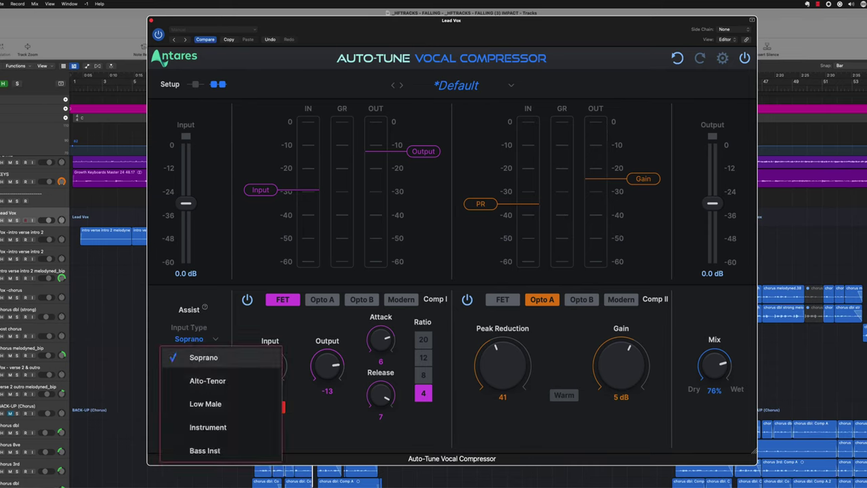
pyautogui.click(196, 340)
pyautogui.click(199, 400)
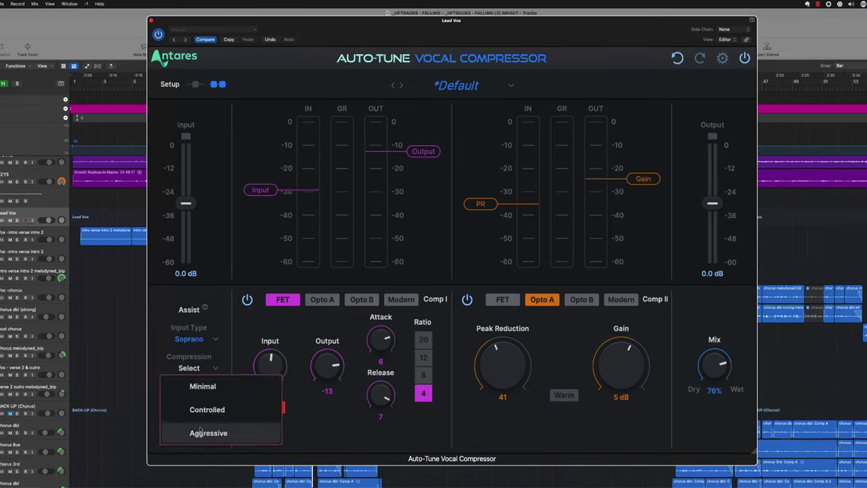
pyautogui.click(201, 430)
pyautogui.click(198, 399)
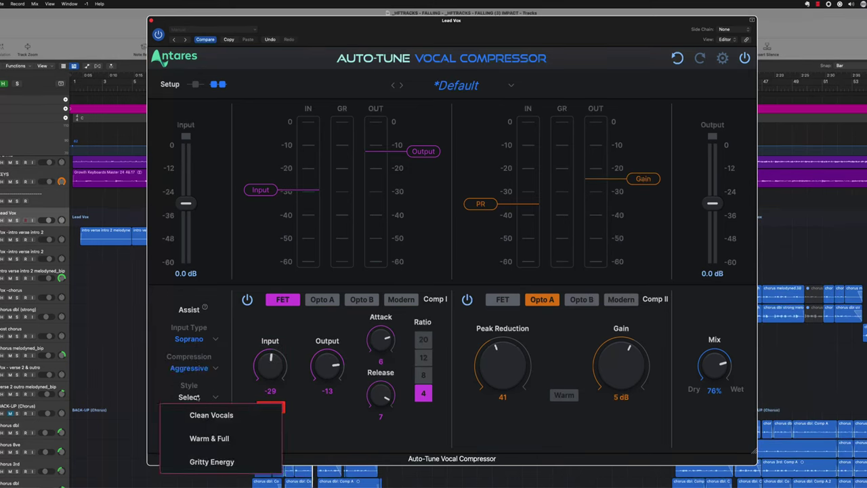
pyautogui.click(213, 419)
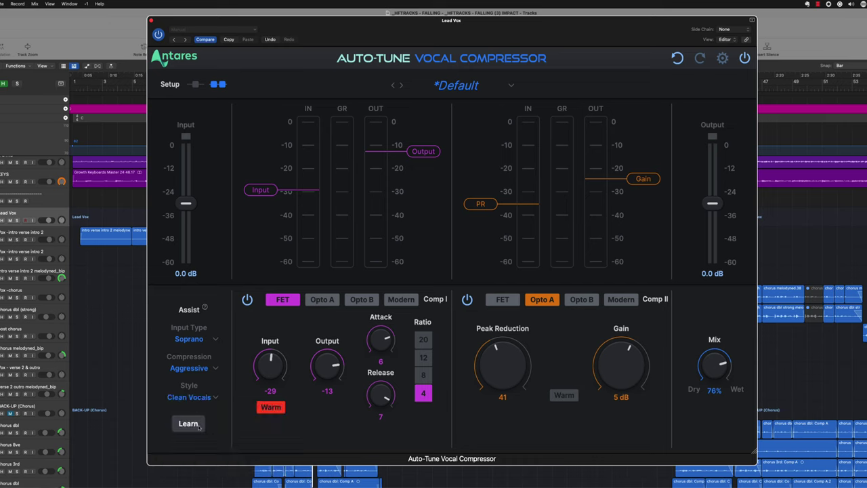
# Play the track, let Assist learn, and apply Comp I Modern 5:1 and Comp II Opto B 3:1.
pyautogui.press('space')
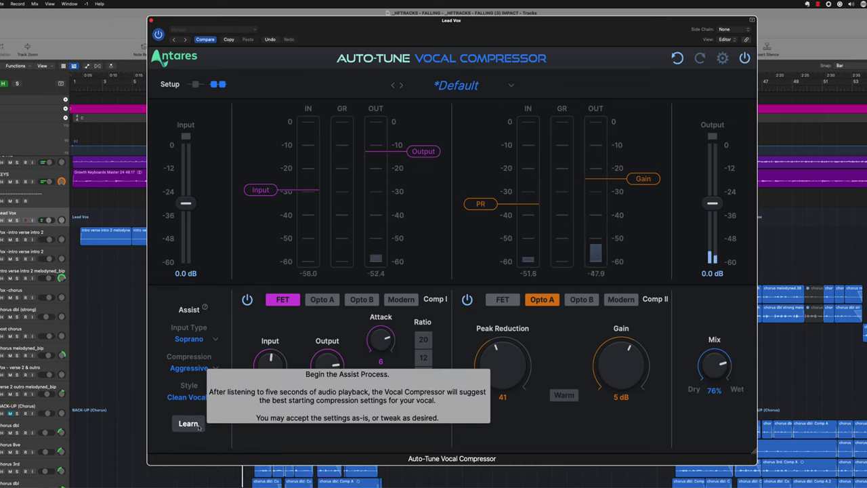
pyautogui.click(189, 423)
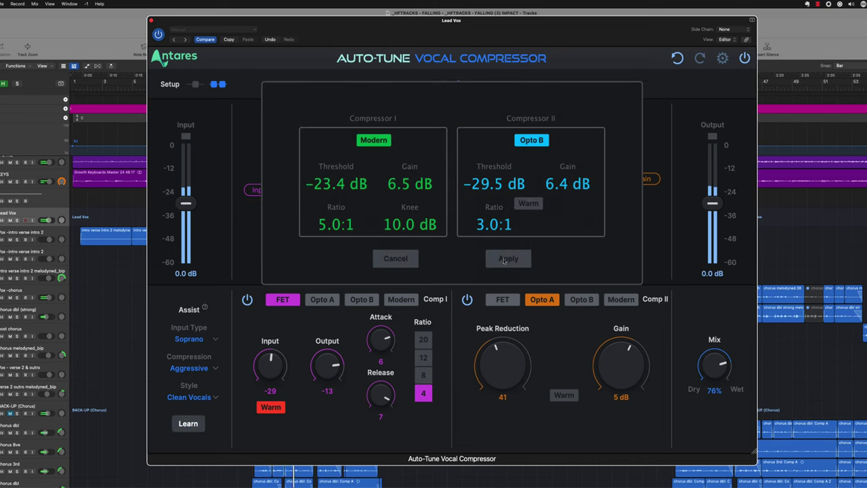
pyautogui.click(508, 260)
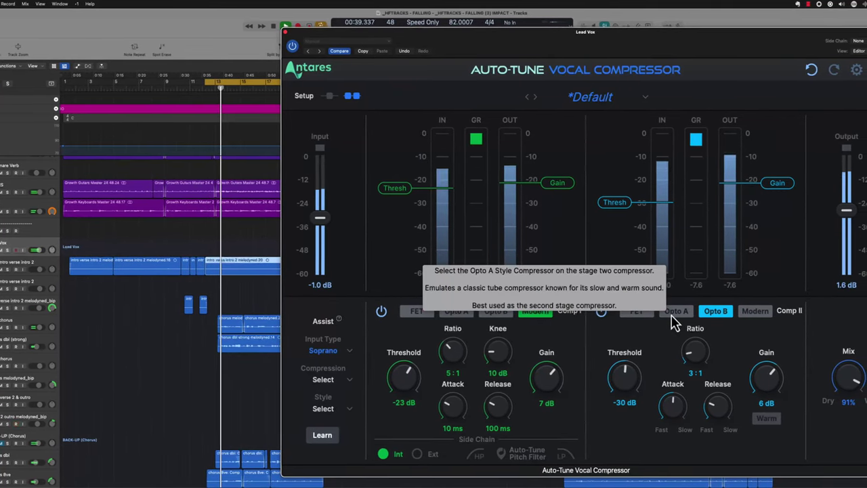
# Switch Comp II to the Modern type with a 488 ms release and -1 dB gain.
pyautogui.click(671, 314)
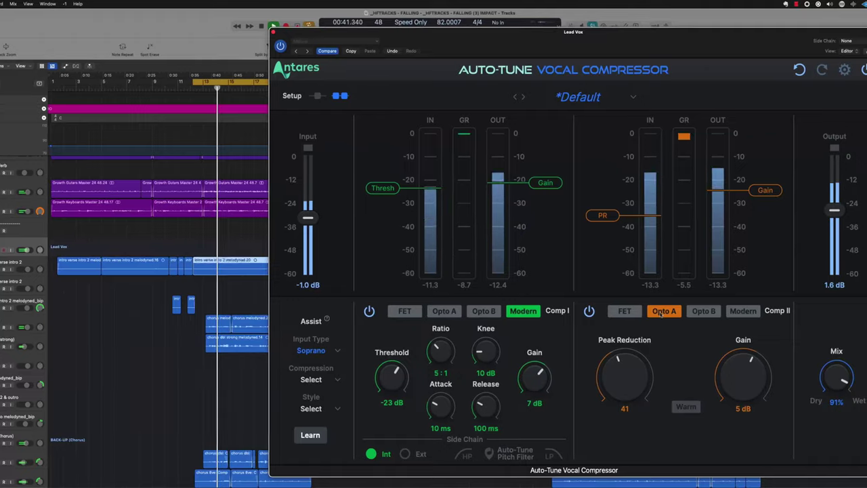
pyautogui.click(621, 311)
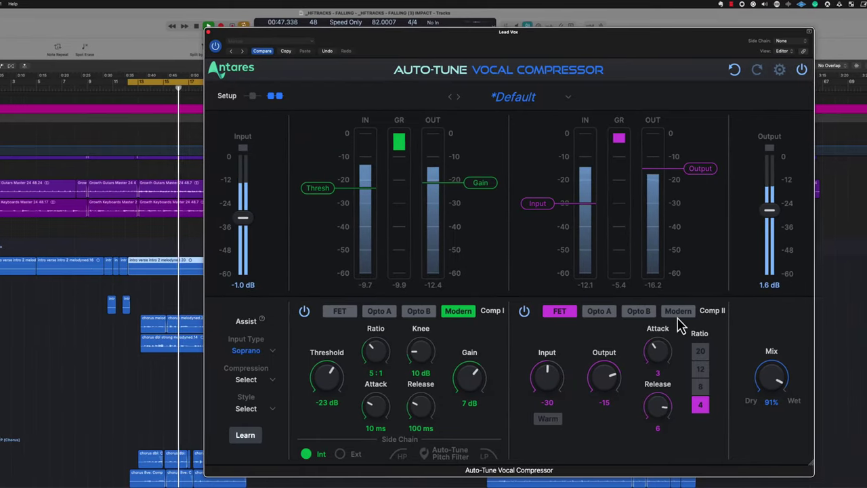
pyautogui.click(672, 312)
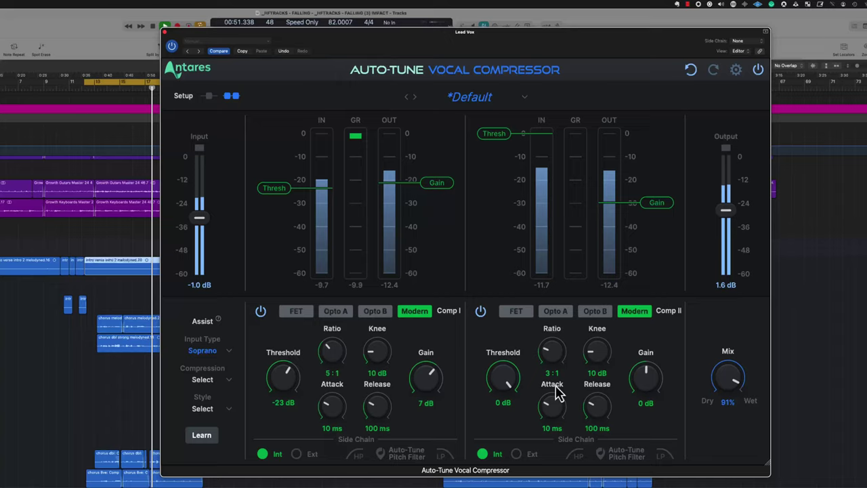
pyautogui.moveTo(582, 415); pyautogui.dragTo(577, 392)
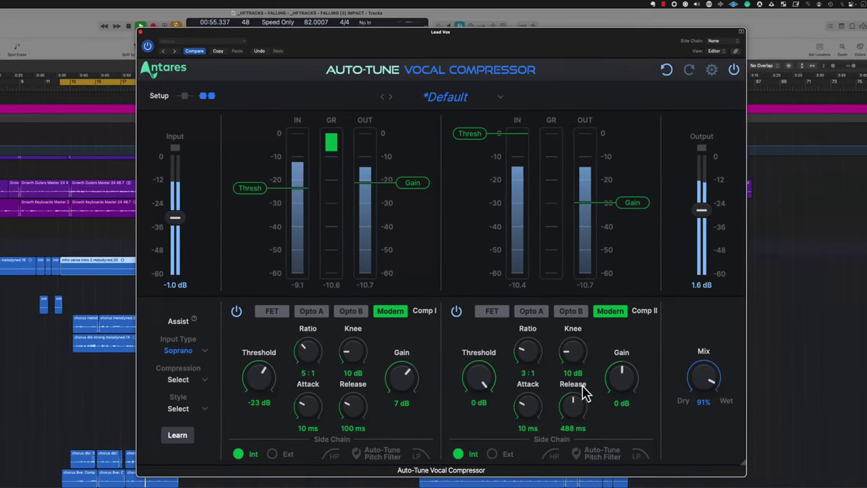
pyautogui.moveTo(623, 376); pyautogui.dragTo(621, 381)
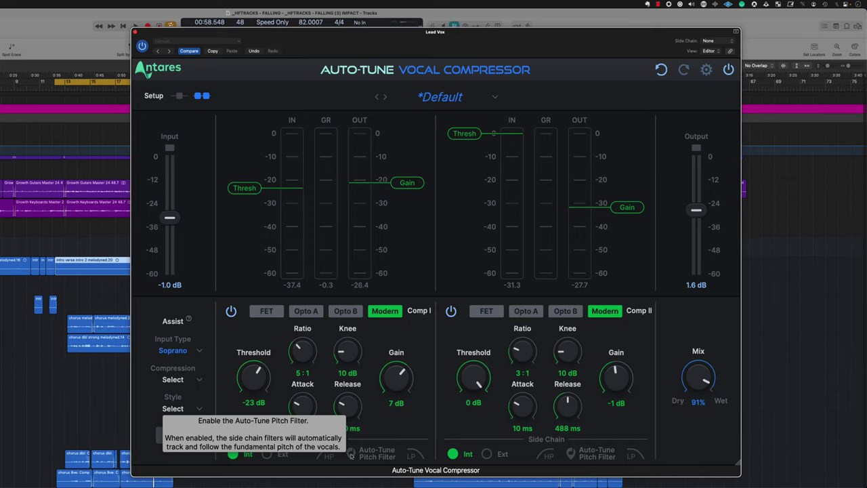
# Enable the Auto-Tune Pitch Filter side chain on both Comp I and Comp II.
pyautogui.click(351, 452)
pyautogui.click(572, 454)
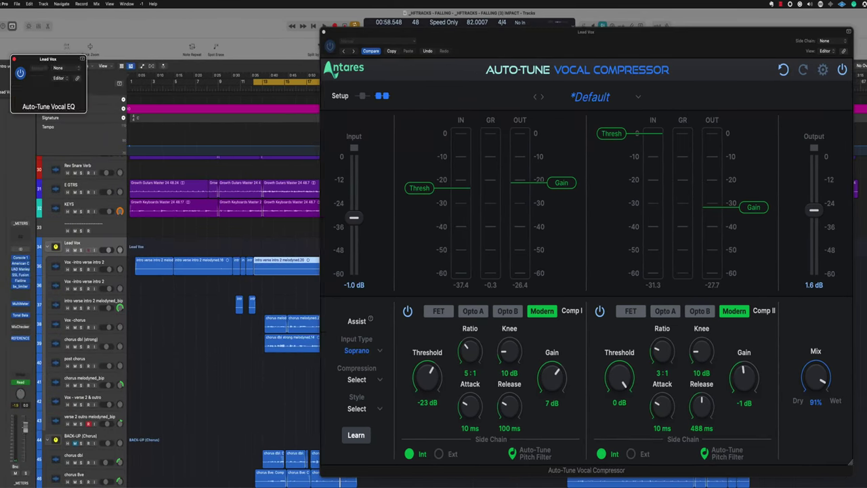
pyautogui.click(40, 101)
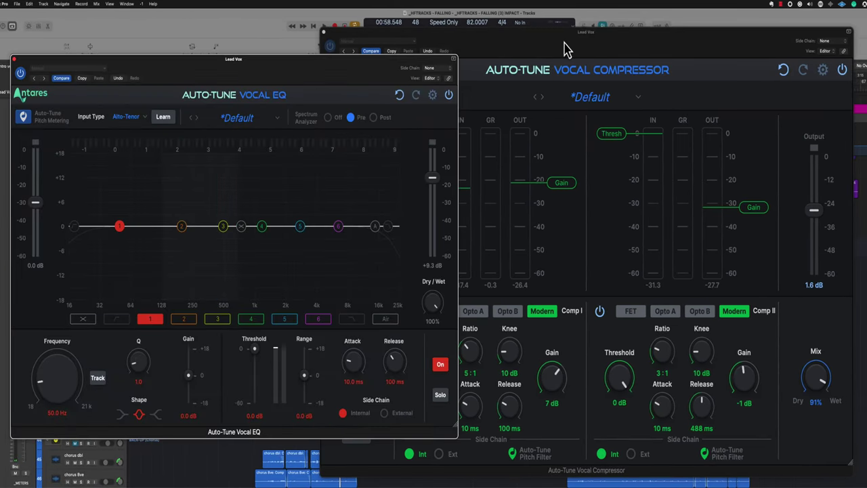
pyautogui.moveTo(568, 49); pyautogui.dragTo(694, 42)
pyautogui.moveTo(287, 78); pyautogui.dragTo(262, 48)
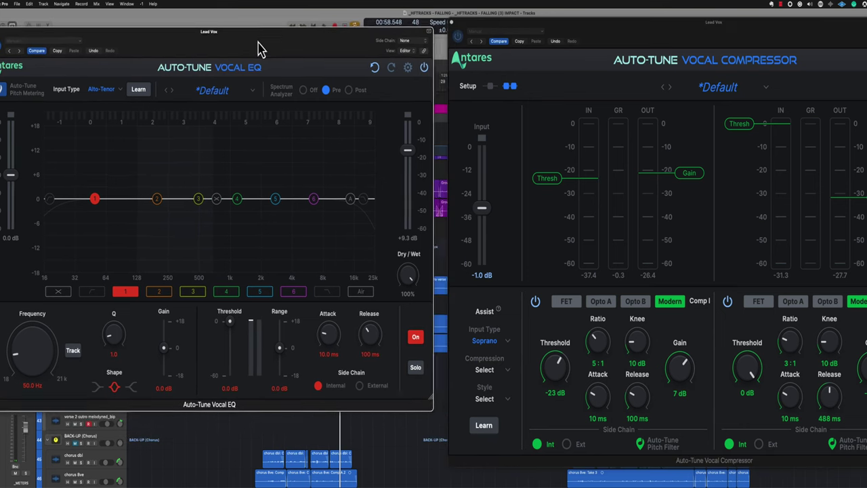
pyautogui.click(465, 35)
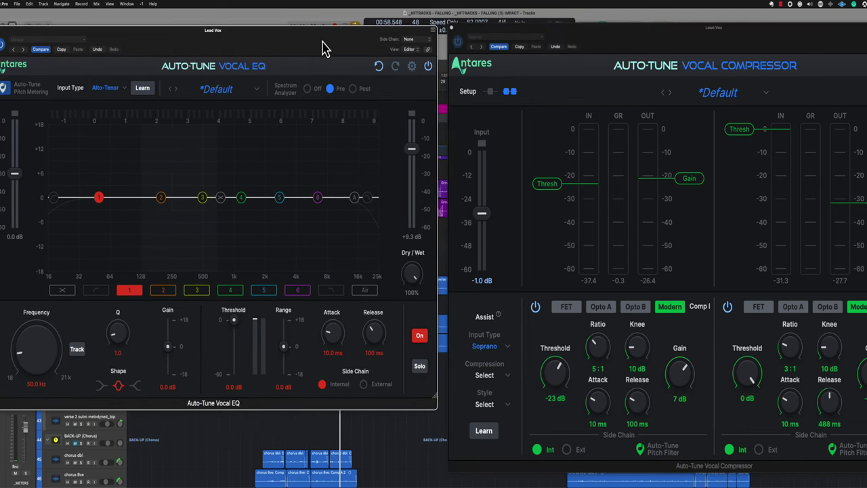
pyautogui.moveTo(316, 50); pyautogui.dragTo(326, 47)
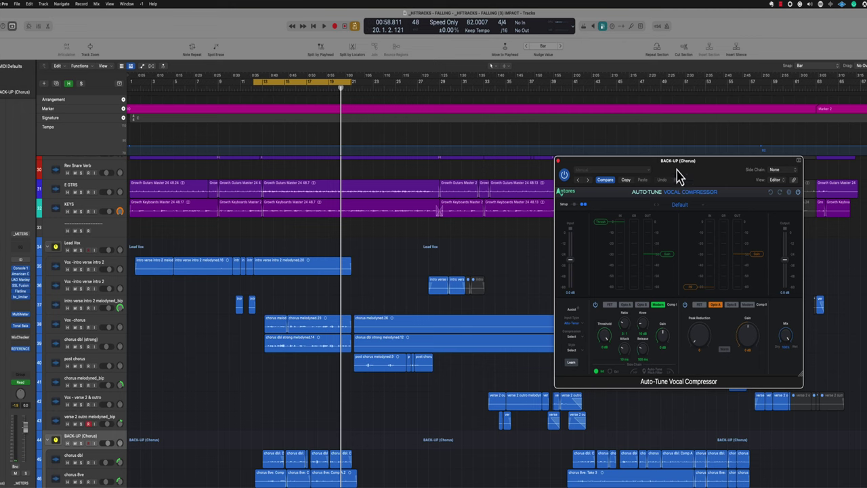
# Centre and enlarge the BACK-UP (Chorus) compressor window, leaving its appearance set to Dark.
pyautogui.moveTo(698, 181); pyautogui.dragTo(578, 84)
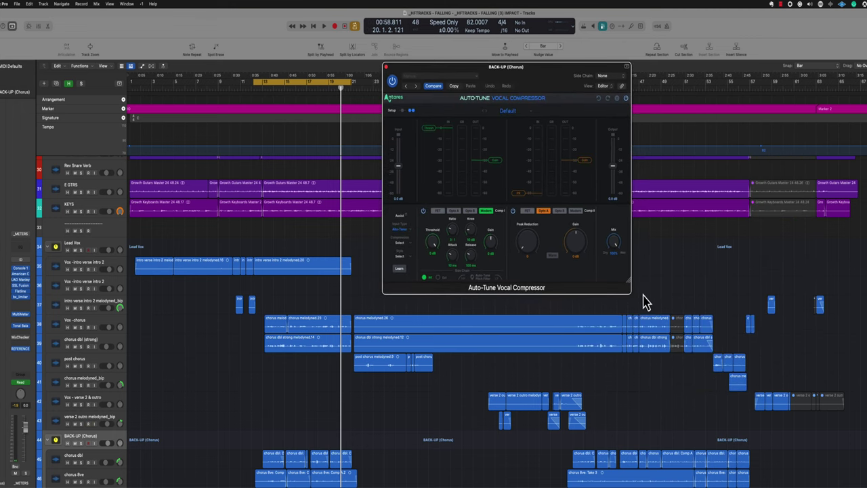
pyautogui.moveTo(630, 283); pyautogui.dragTo(813, 447)
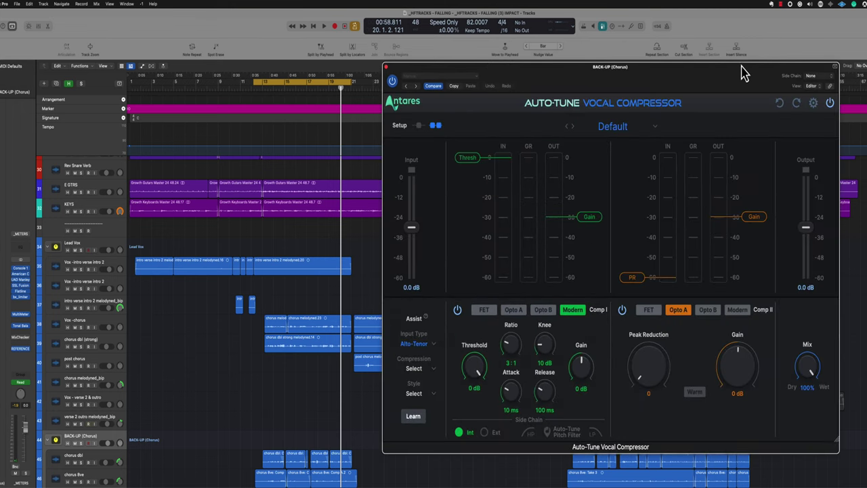
pyautogui.click(813, 96)
pyautogui.moveTo(810, 103)
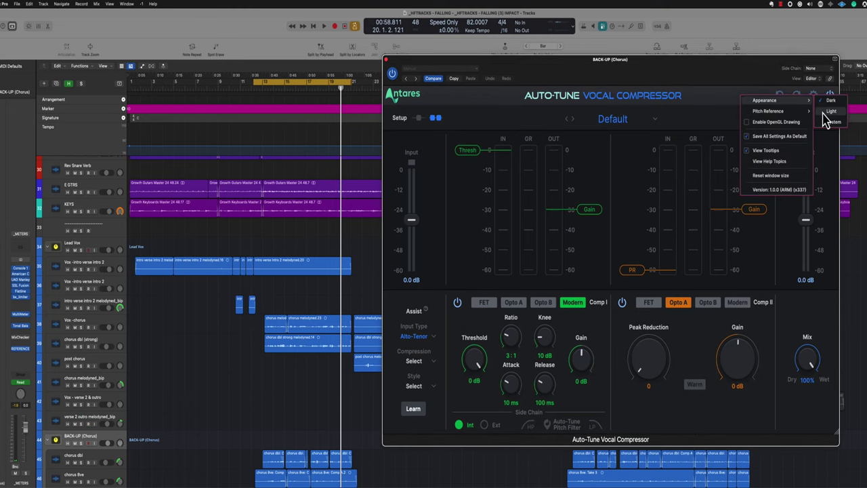
pyautogui.click(828, 114)
pyautogui.click(814, 96)
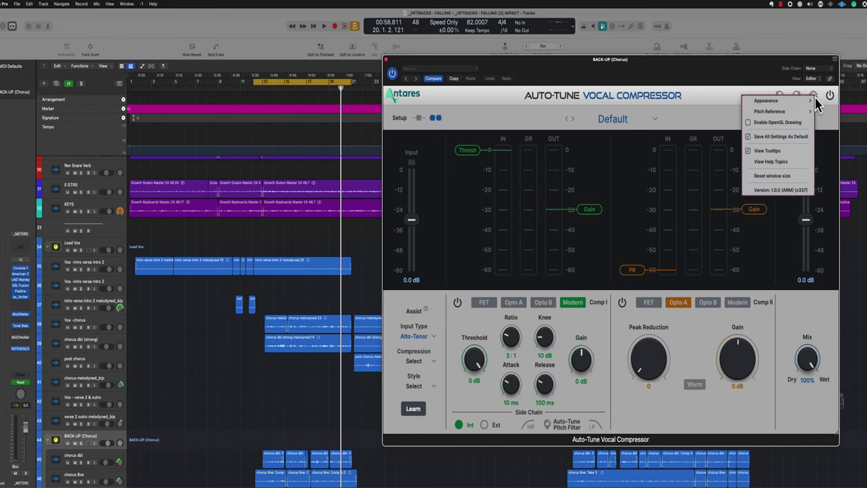
pyautogui.click(832, 100)
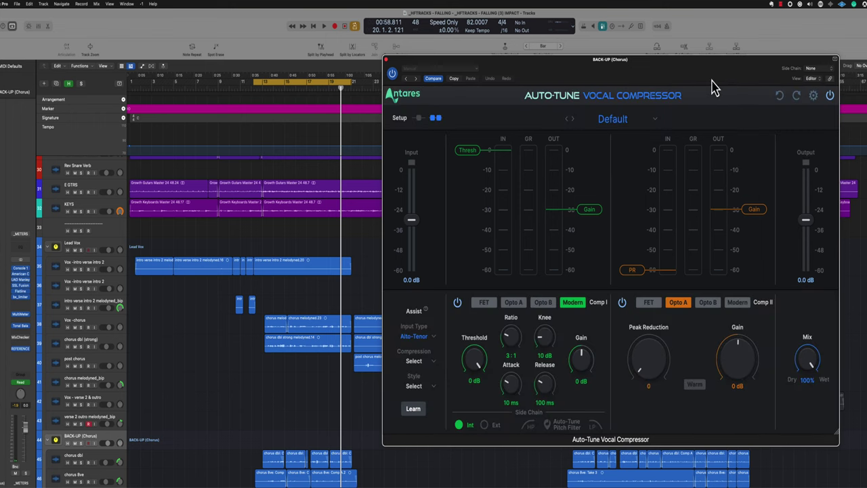
pyautogui.moveTo(713, 88)
pyautogui.mouseDown()
pyautogui.moveTo(843, 85)
pyautogui.moveTo(721, 82)
pyautogui.mouseUp()
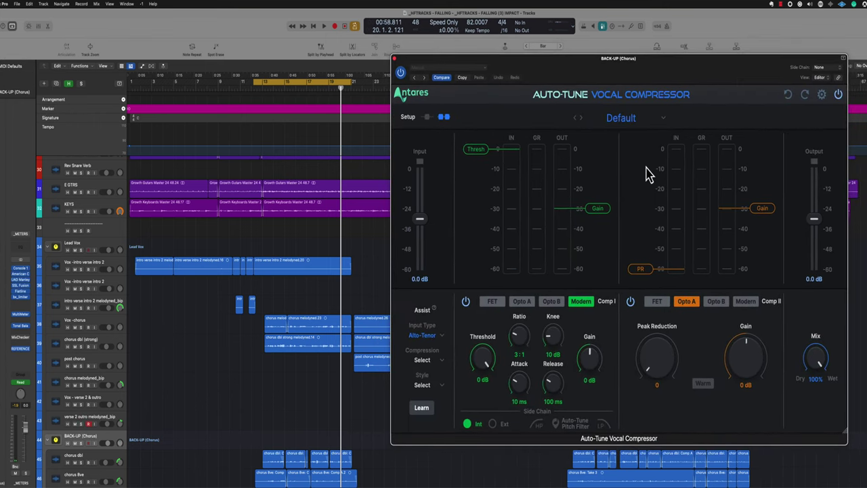
# Choose Controlled compression and the Warm & Full style for the backing vocals.
pyautogui.click(431, 363)
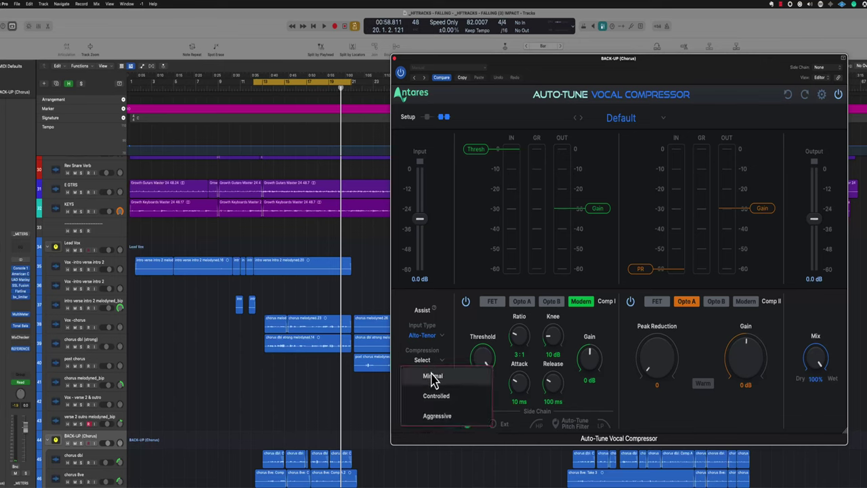
pyautogui.click(436, 395)
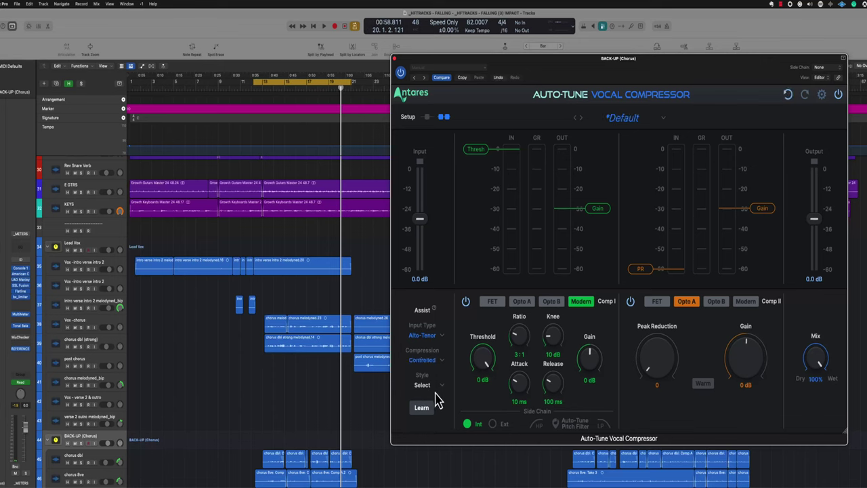
pyautogui.click(434, 387)
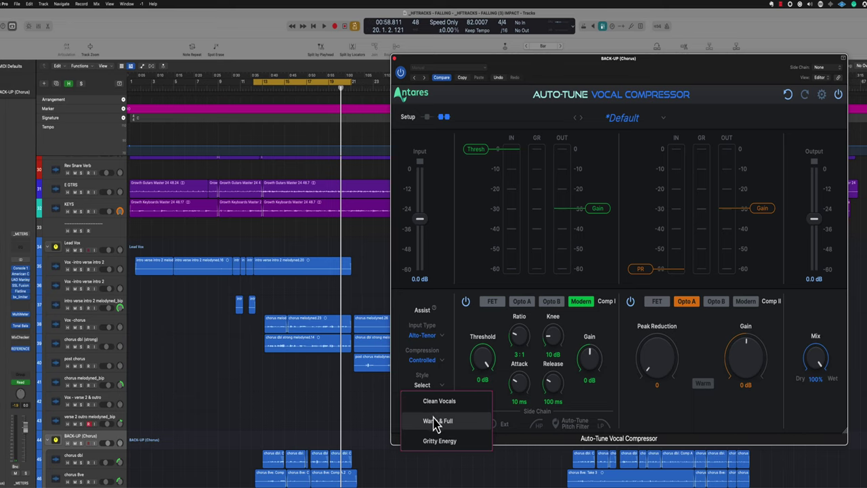
pyautogui.click(433, 420)
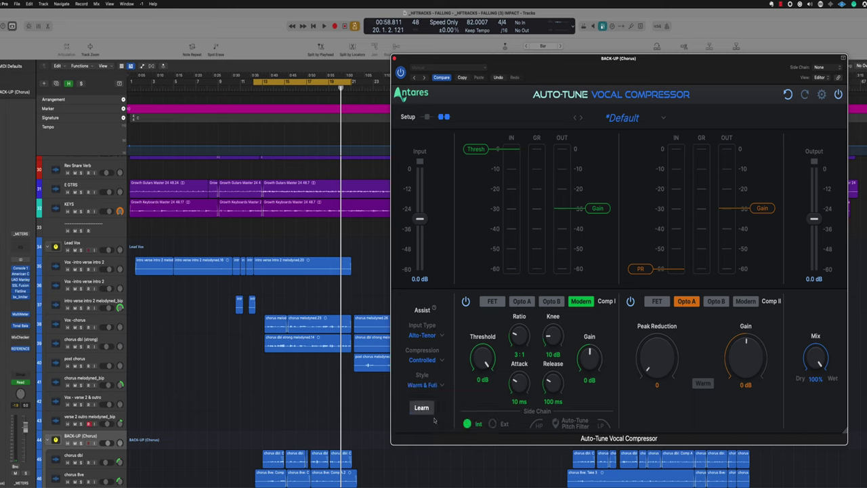
# Play the backing vocals, let Assist learn, and apply Comp I FET 4:1 with Comp II Opto A.
pyautogui.press('space')
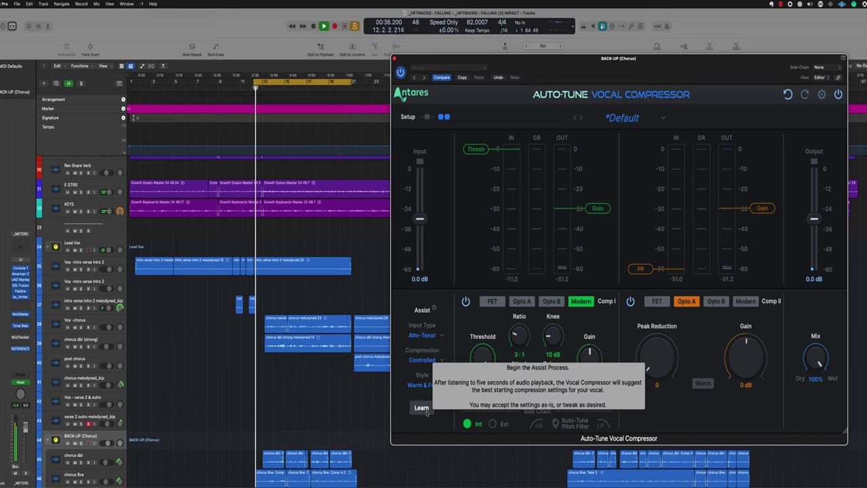
pyautogui.click(426, 411)
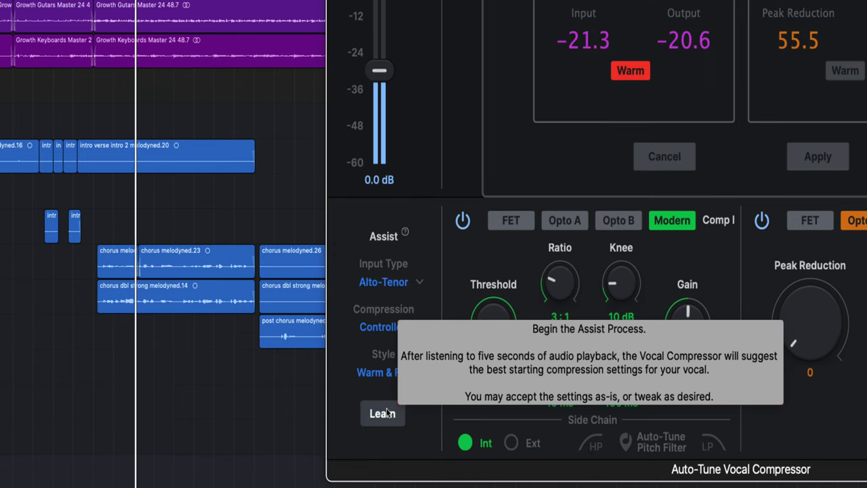
pyautogui.click(830, 158)
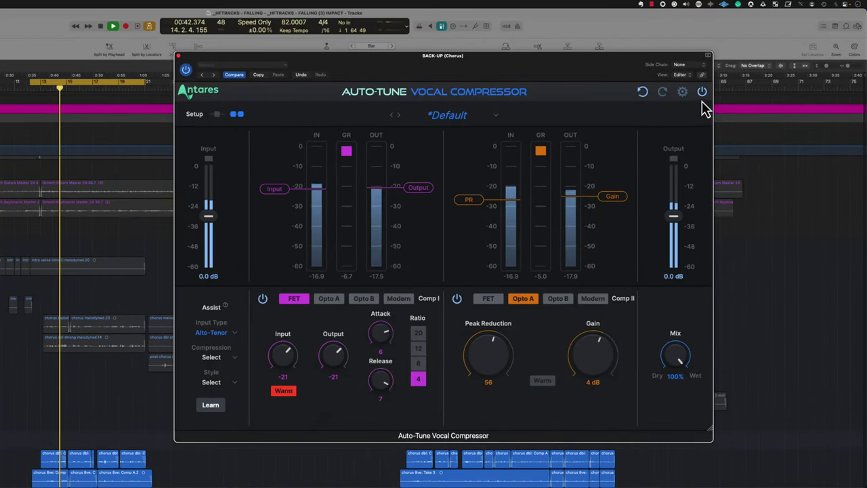
# Turn on Comp II Warm, raise it to 10 dB, and compare it off and on during playback.
pyautogui.press('space')
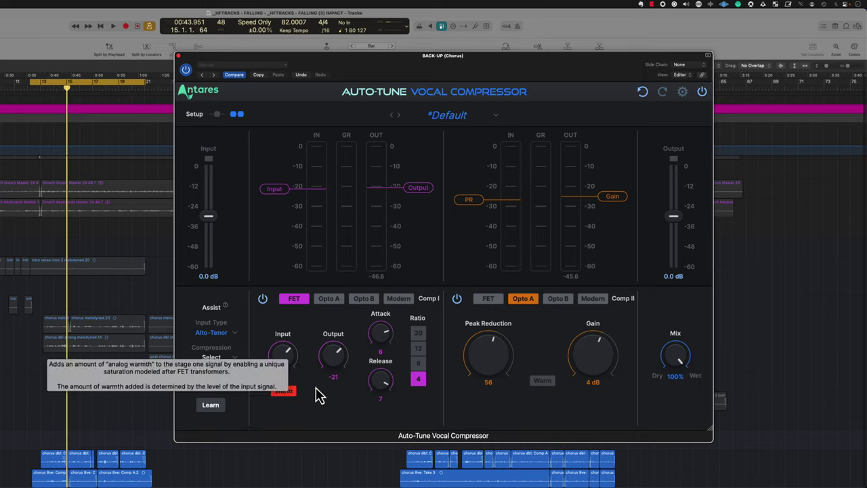
pyautogui.click(543, 381)
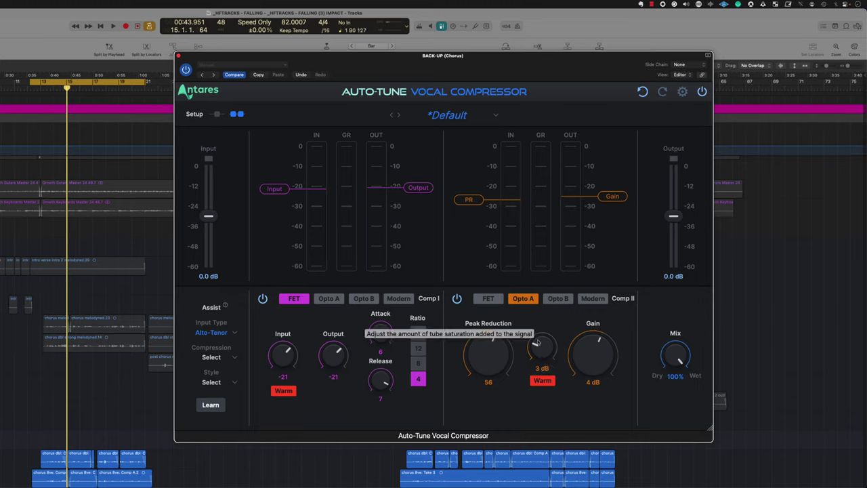
pyautogui.press('space')
pyautogui.moveTo(536, 343); pyautogui.dragTo(539, 313)
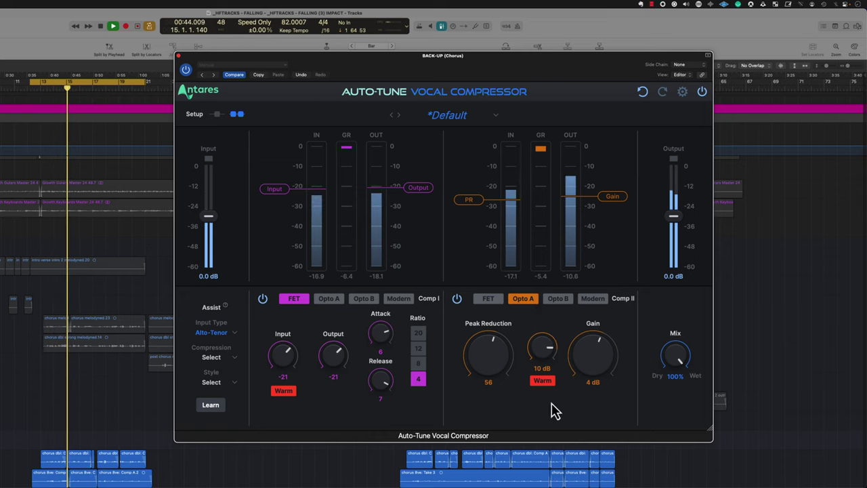
pyautogui.click(545, 381)
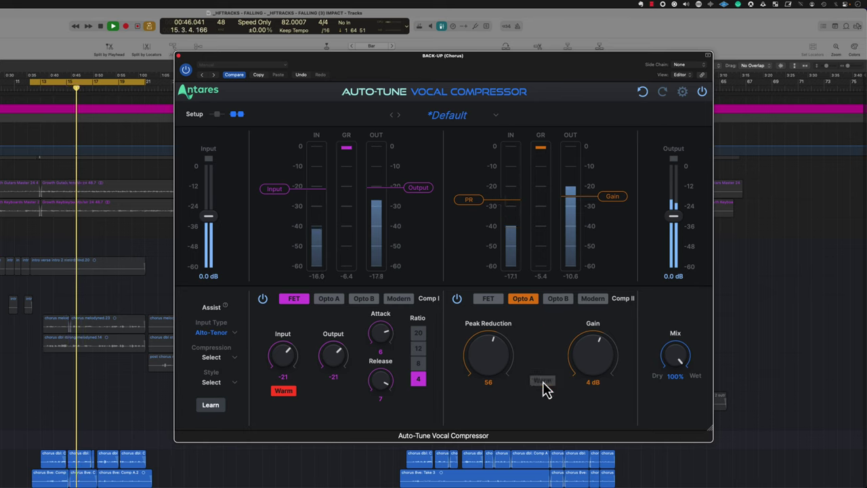
pyautogui.click(543, 381)
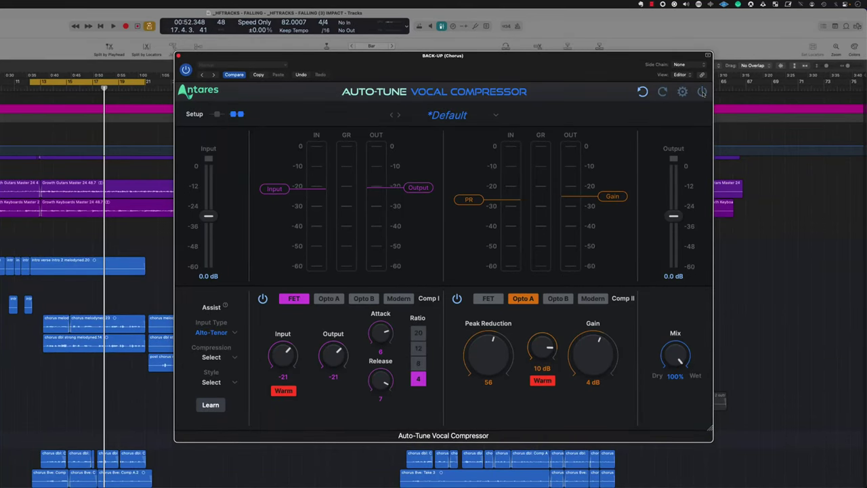
# Re-enable the compressor during playback and bring the Output fader down to -1.8 dB.
pyautogui.press('space')
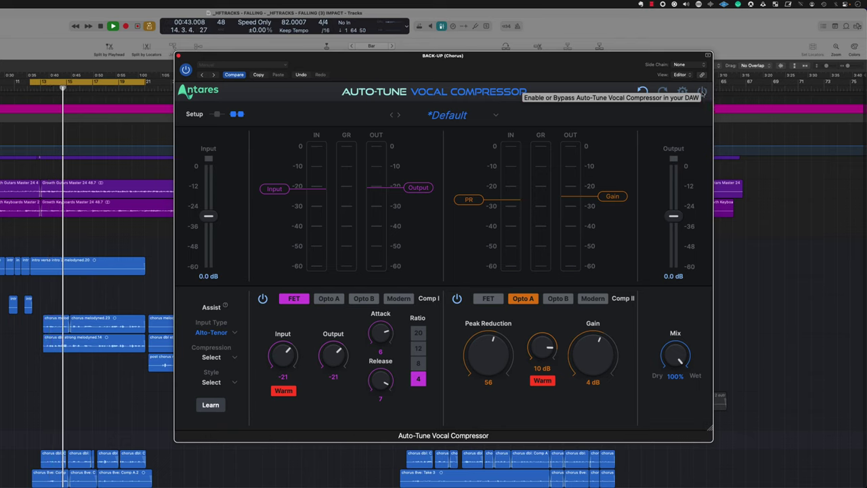
pyautogui.click(702, 91)
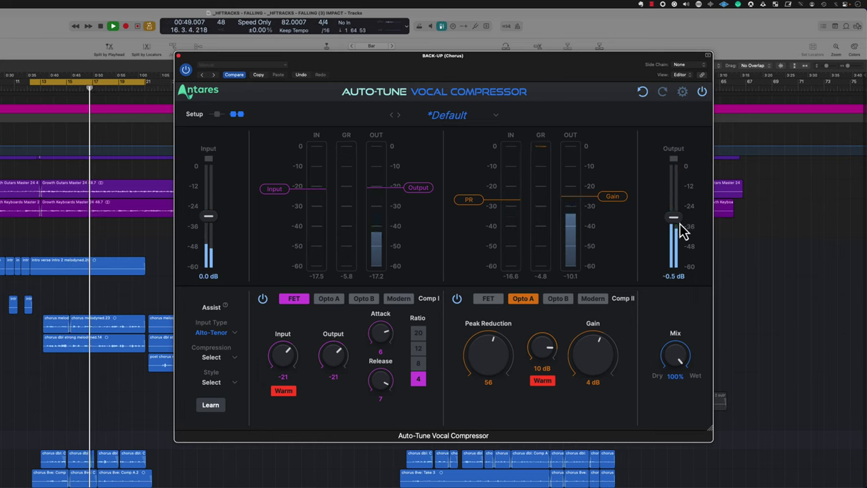
pyautogui.scroll(-2, 682, 231)
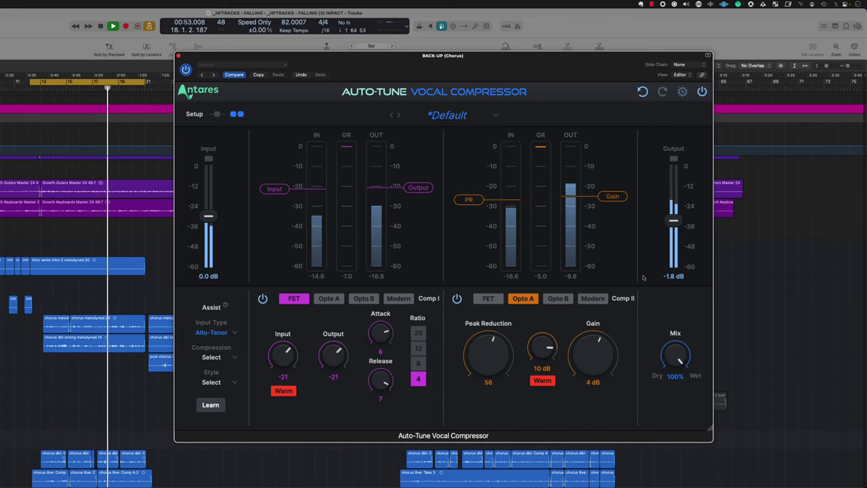
pyautogui.press('space')
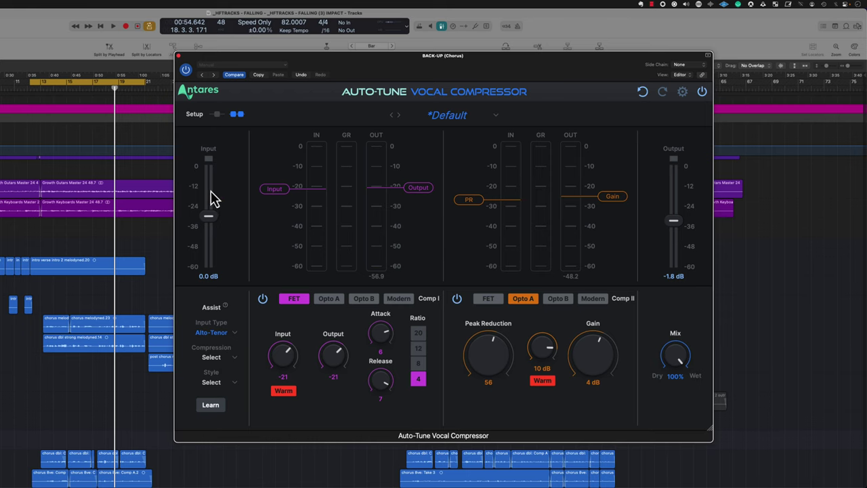
# Switch Setup to single and back to dual, then bring the Lead Vox compressor window forward.
pyautogui.click(215, 115)
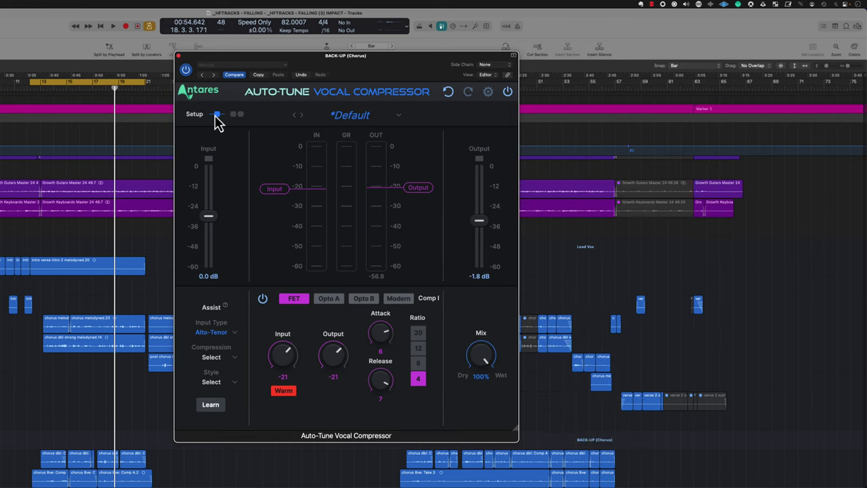
pyautogui.click(237, 114)
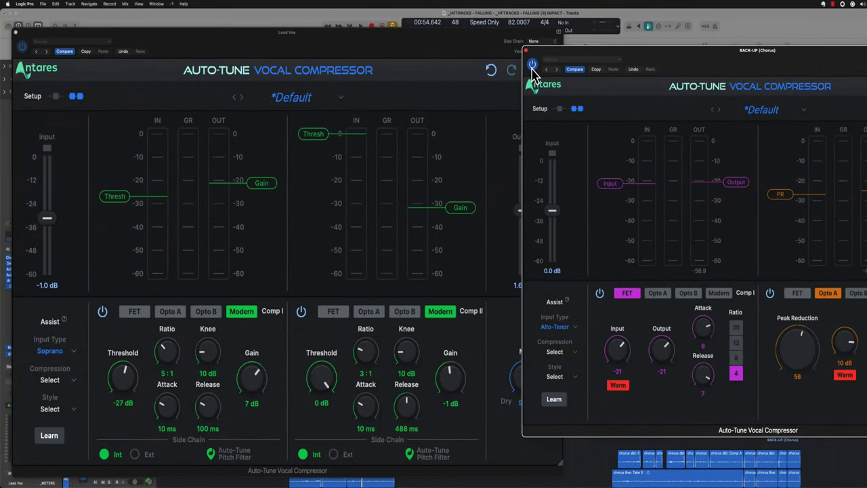
pyautogui.click(23, 51)
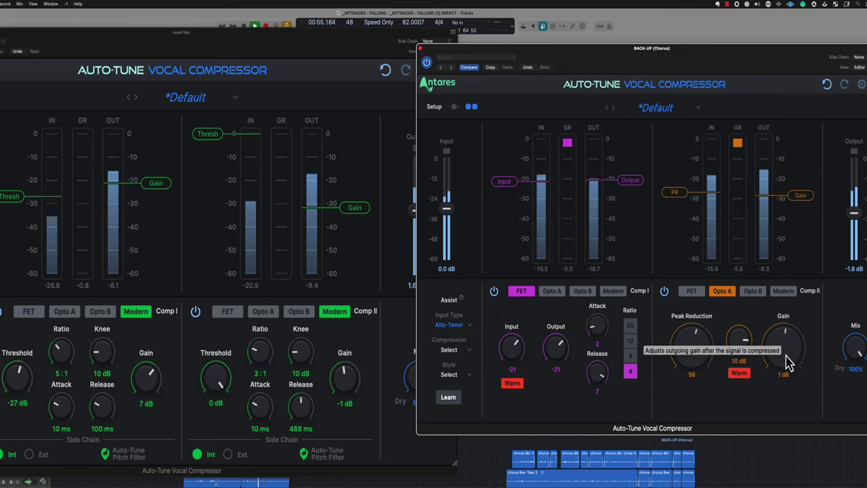
# Bring the backing vocals' Comp II gain down to 1 dB and stop playback.
pyautogui.scroll(-3, 788, 361)
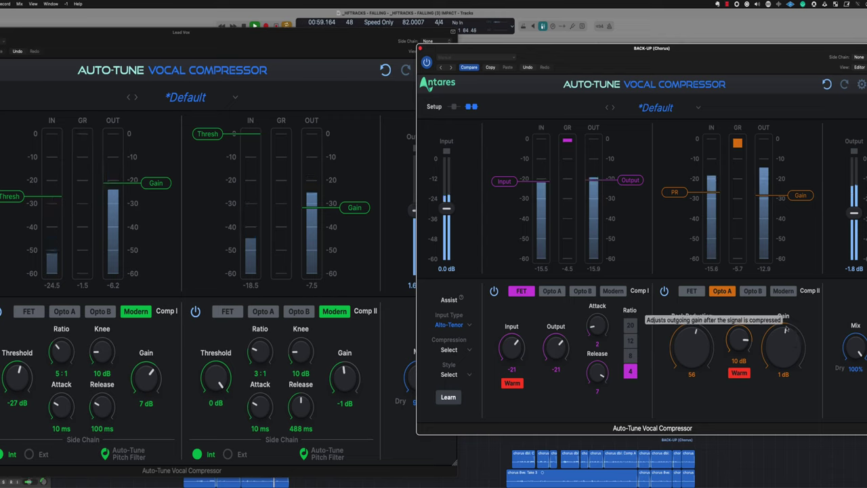
pyautogui.press('space')
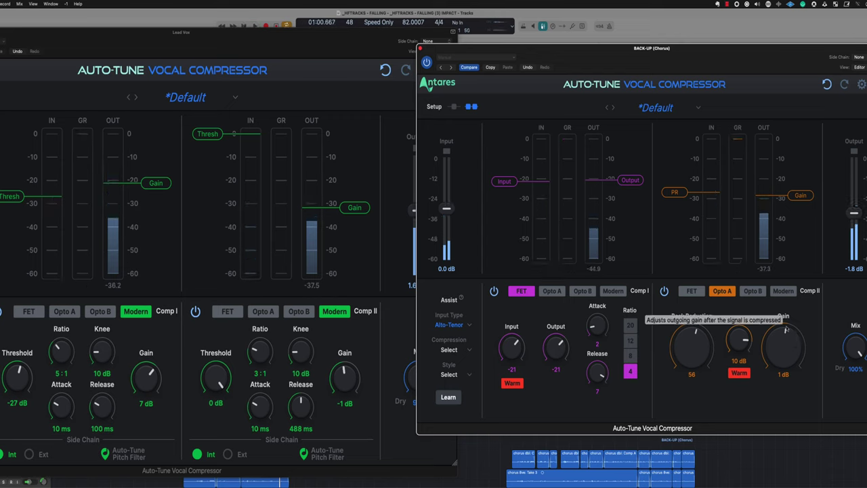